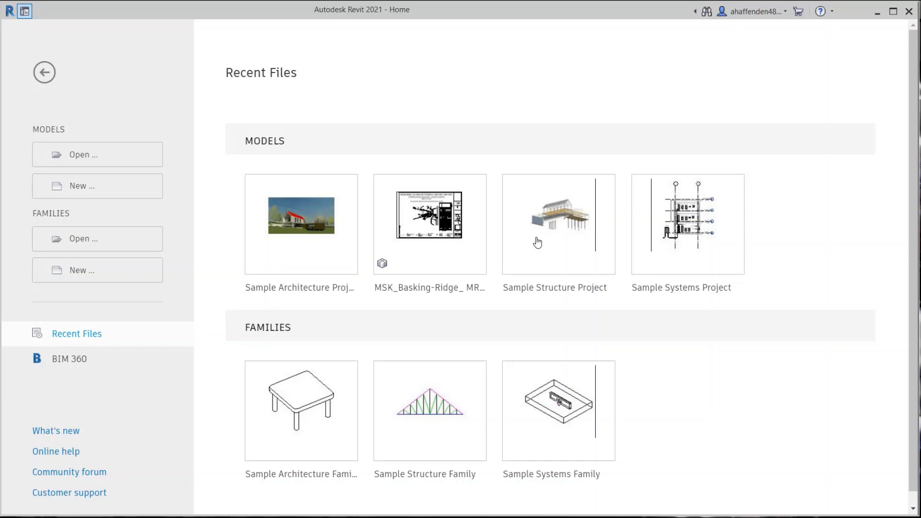
Step: Open the original project_2018.rvt from the RVT Existing Files folder inside 01 EXAMPLE FOLDER on the desktop
left_click(128, 161)
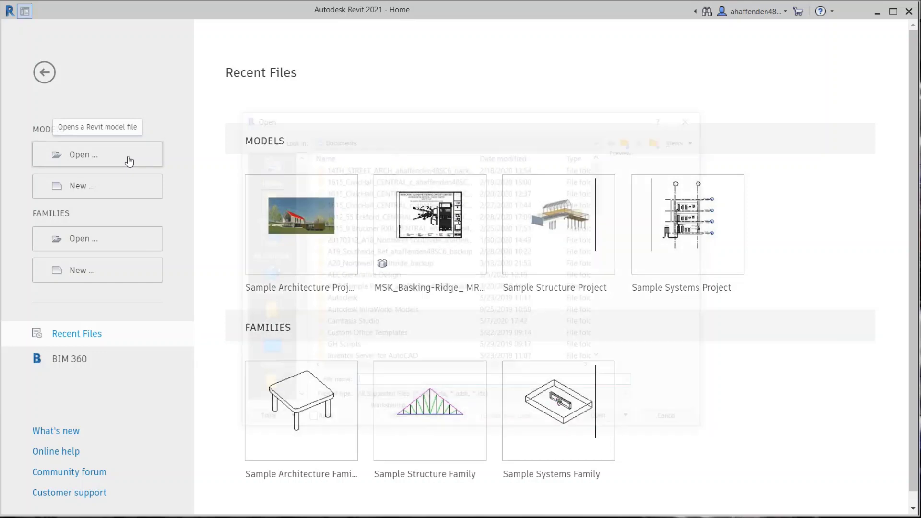
left_click(264, 351)
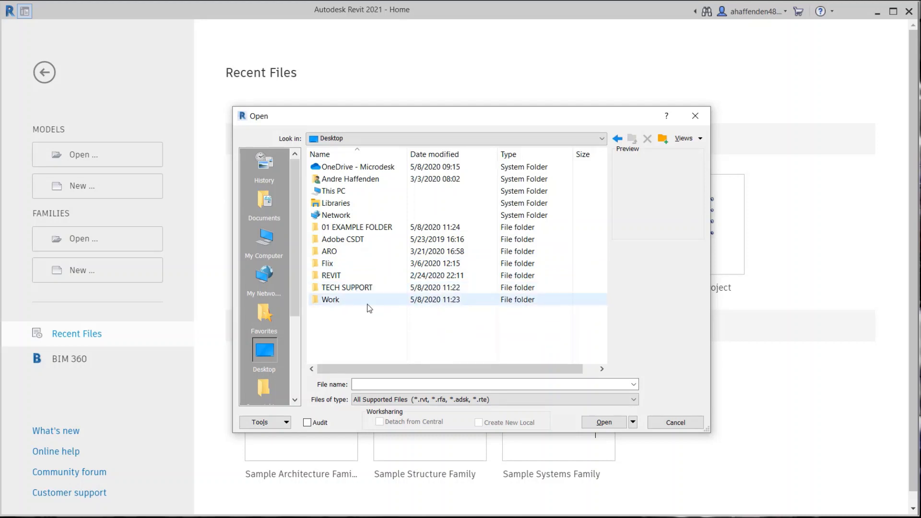
double_click(375, 227)
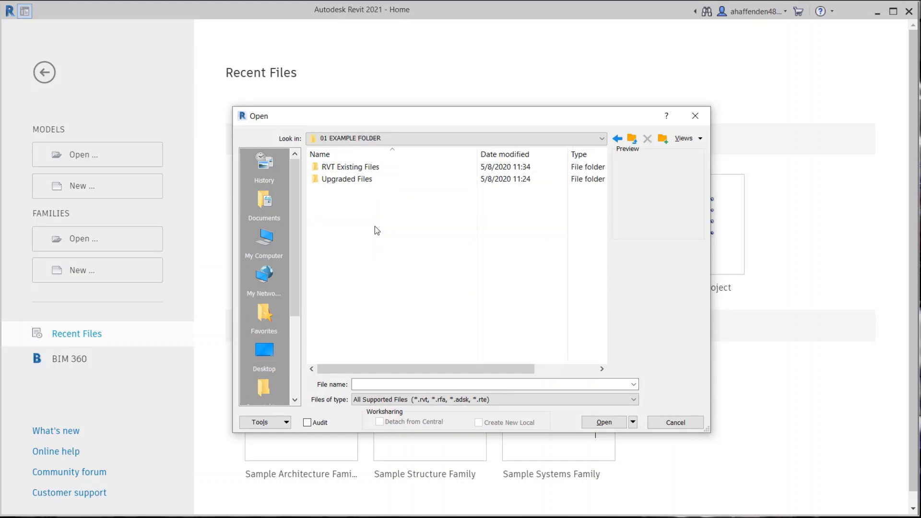
double_click(373, 168)
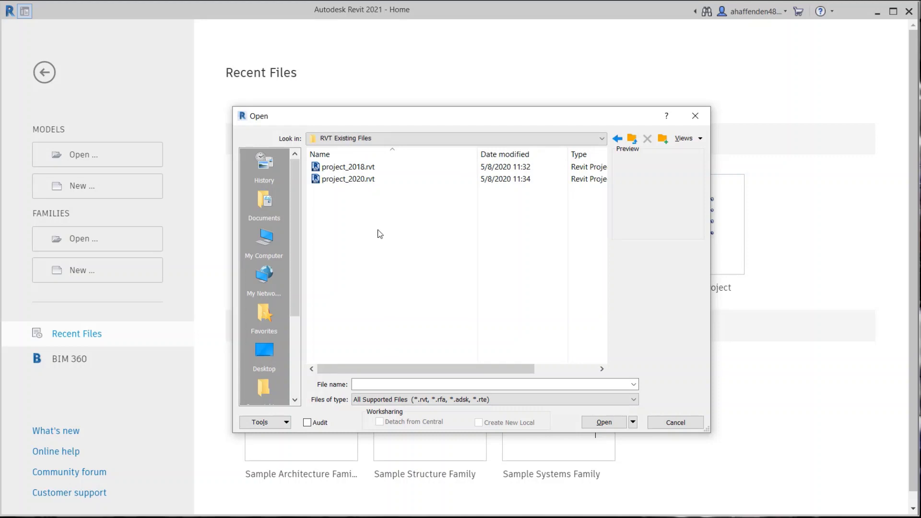
left_click(368, 169)
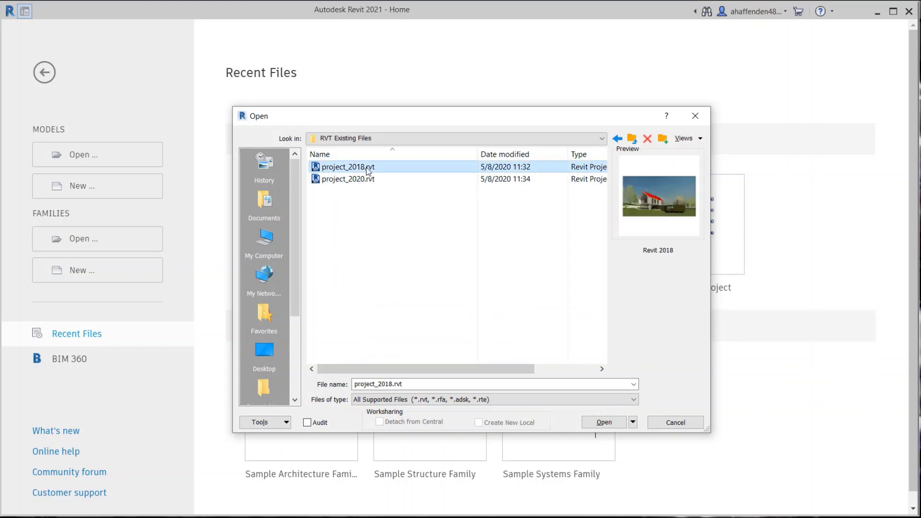
left_click(604, 422)
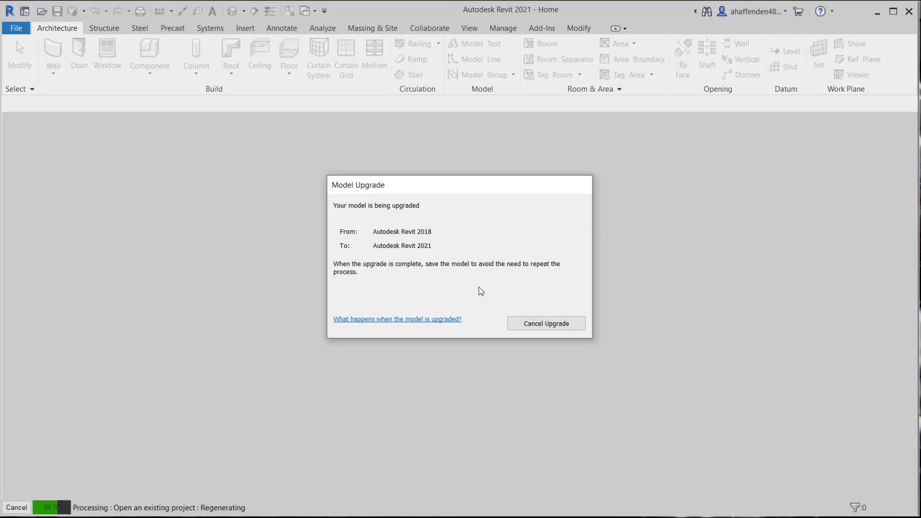
Step: Cancel the model upgrade of project_2018.rvt and dismiss the closing notice
left_click(526, 322)
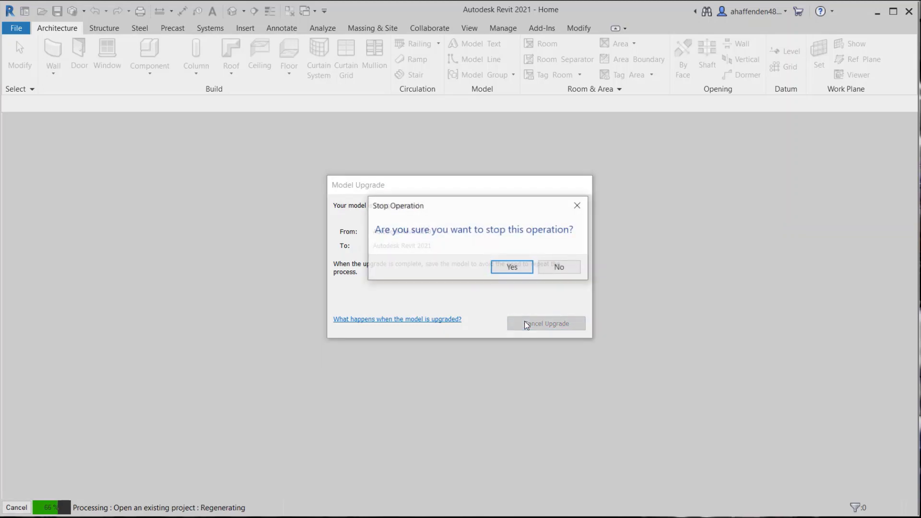
left_click(522, 267)
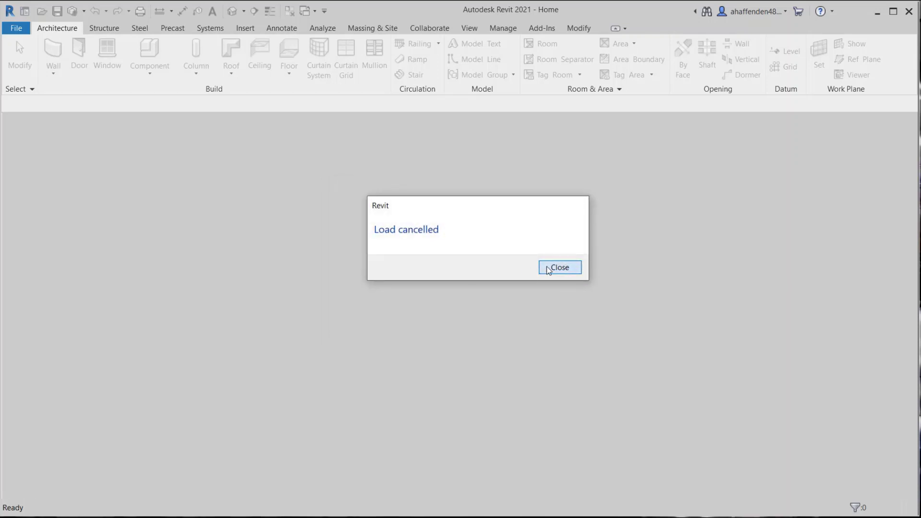
left_click(549, 269)
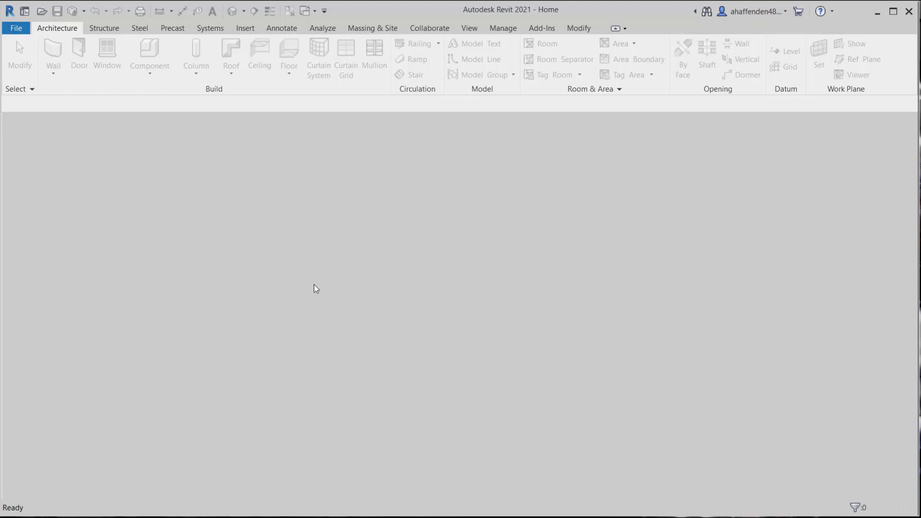
Step: Start eTransmit and set the source to the RVT Existing Files folder inside 01 EXAMPLE FOLDER
left_click(541, 27)
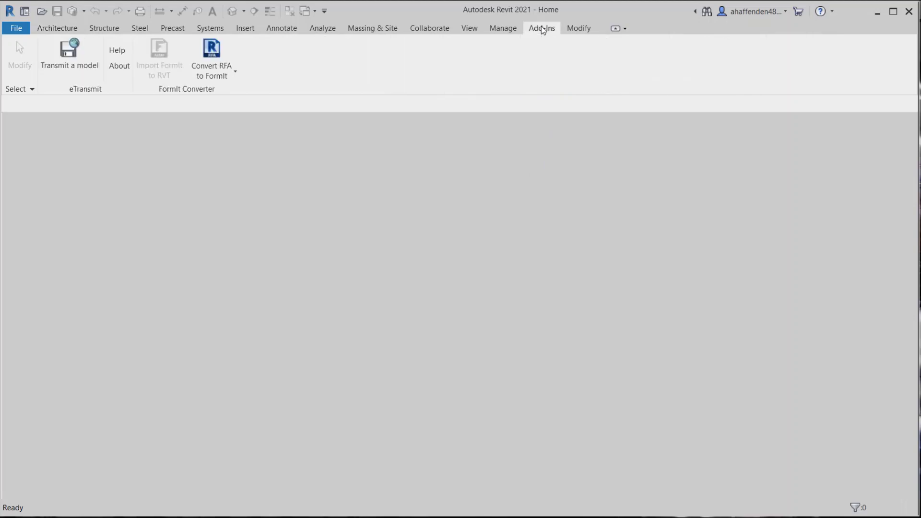
left_click(73, 57)
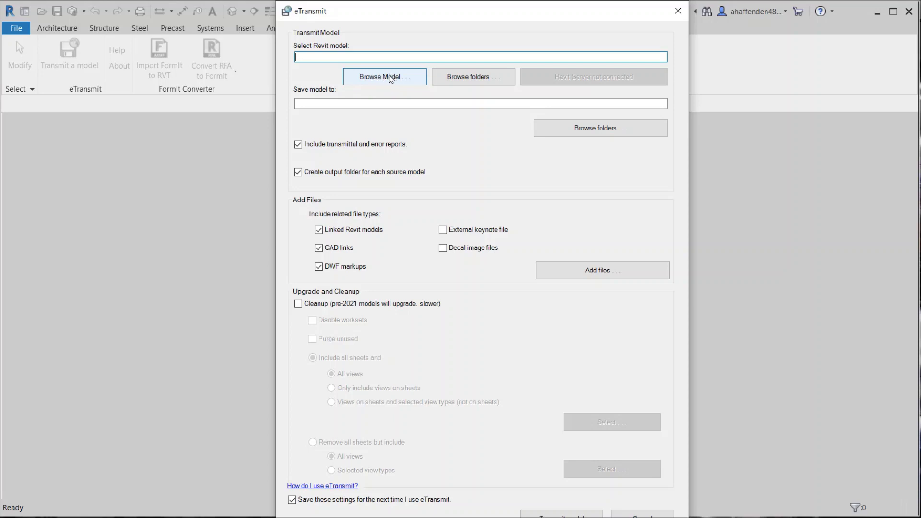
left_click(466, 79)
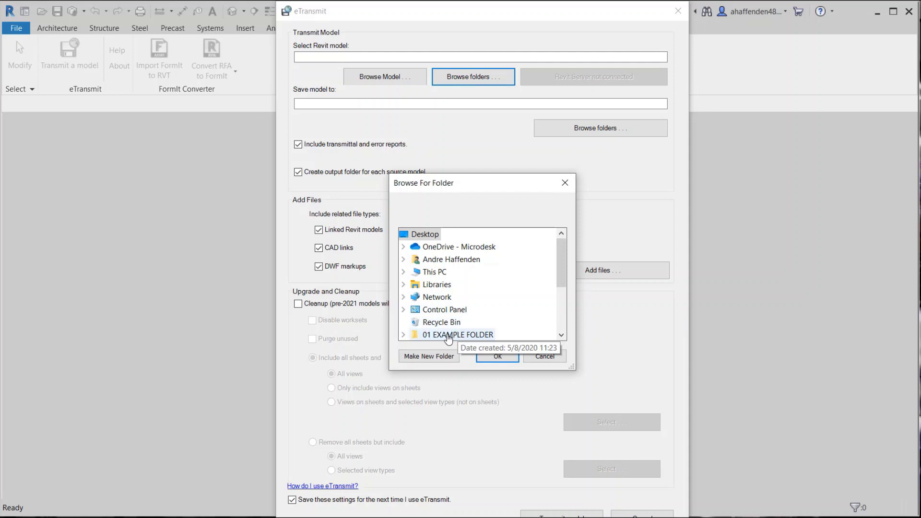
double_click(448, 336)
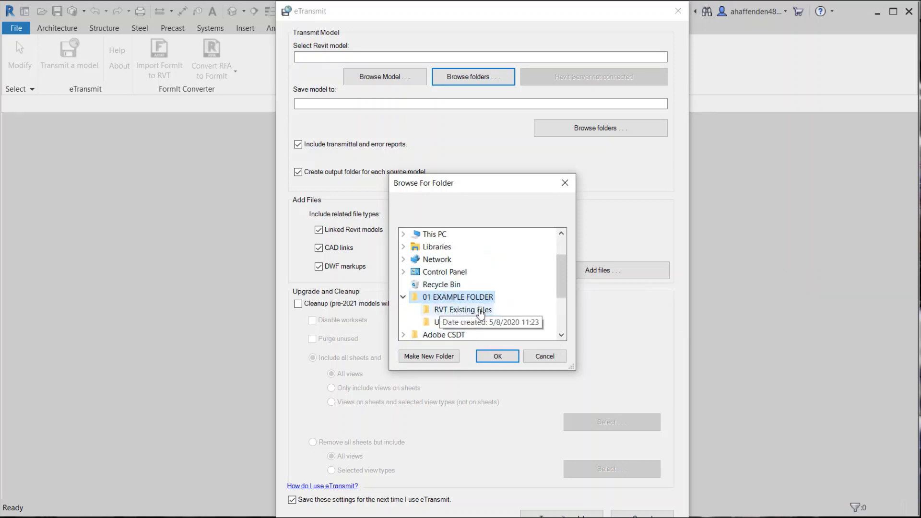
left_click(480, 311)
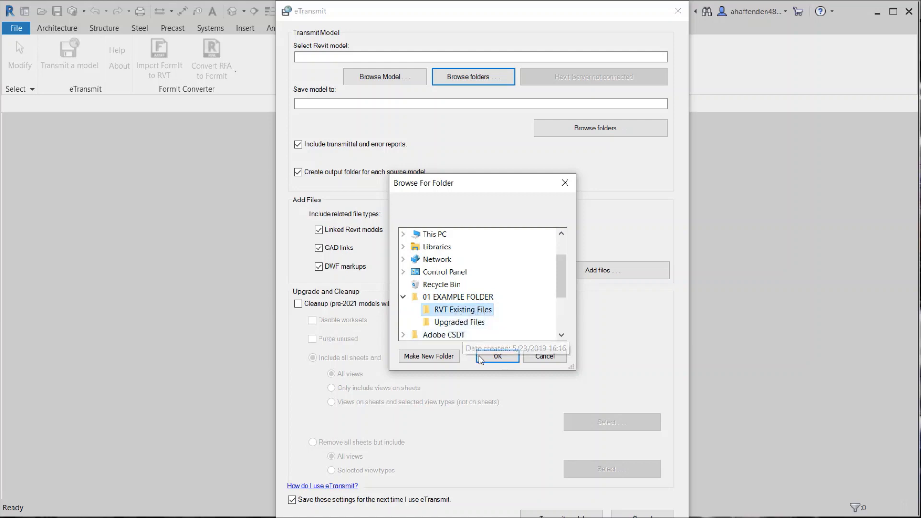
left_click(497, 357)
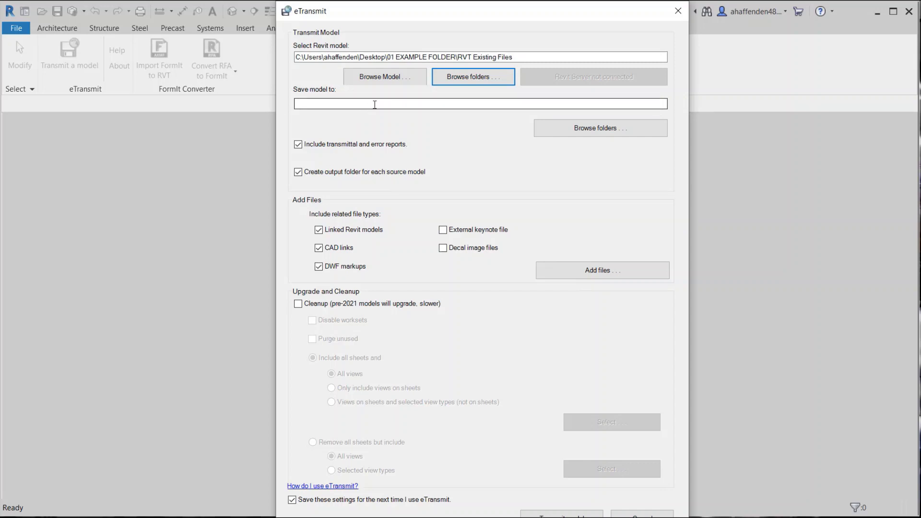
Step: Set 01 EXAMPLE FOLDER as the location where eTransmit saves the models
left_click(569, 130)
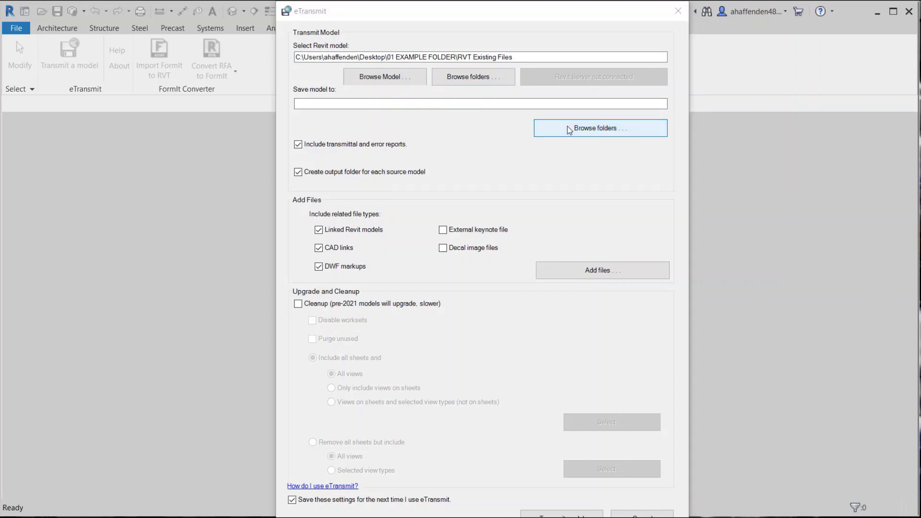
left_click(475, 334)
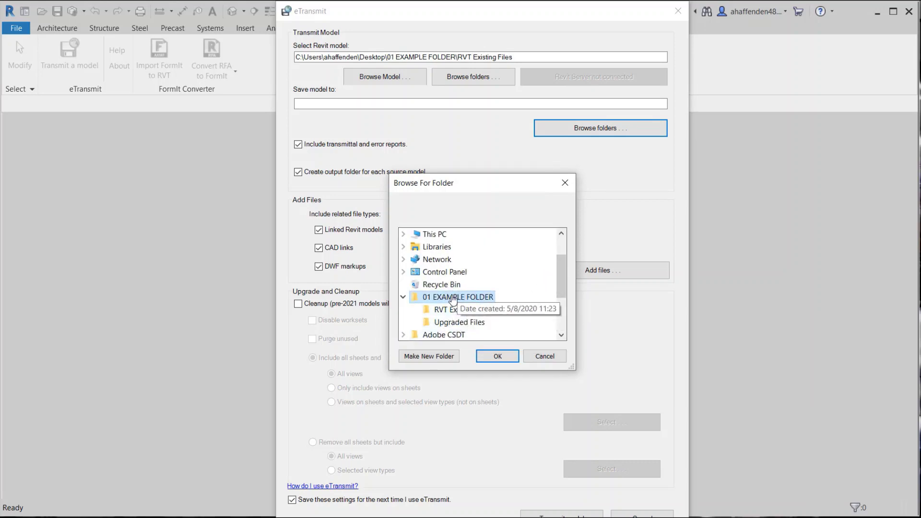
left_click(489, 357)
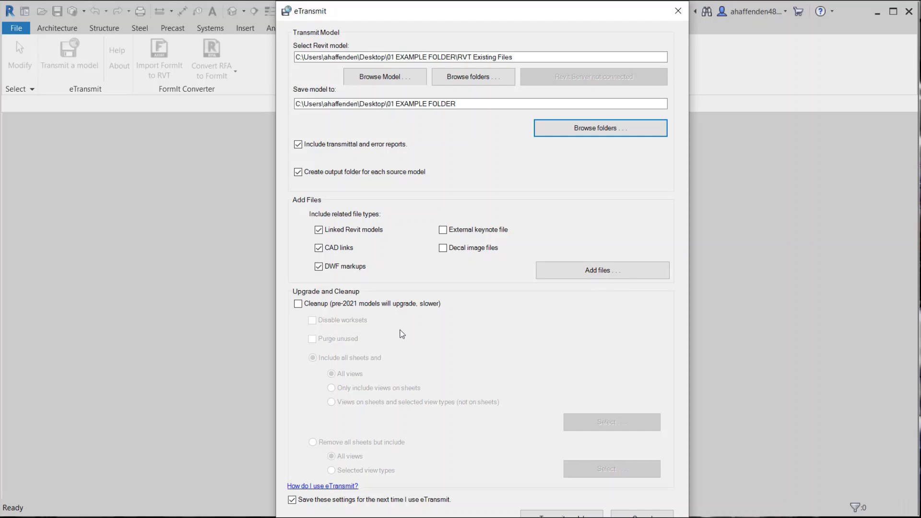
Step: Enable the Cleanup option that upgrades pre-2021 models and run the transmittal
left_click(298, 304)
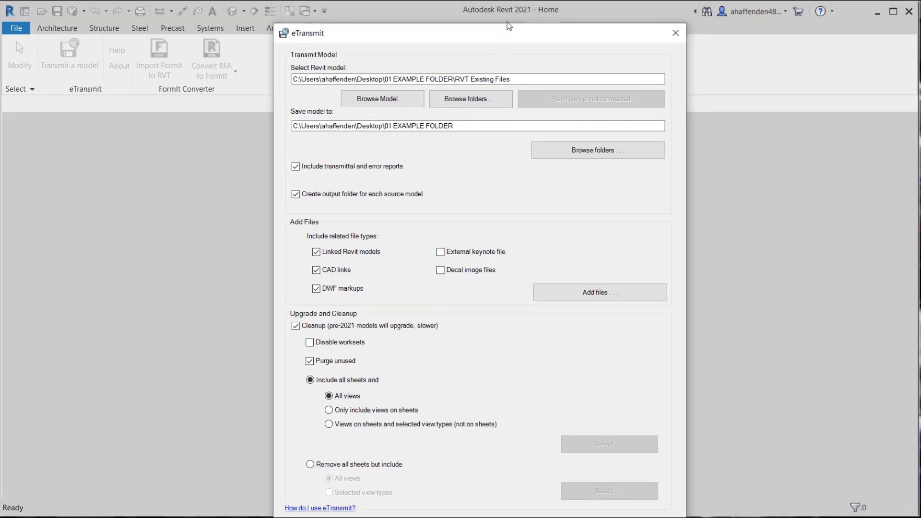
mouse_move(508, 16)
left_mouse_down()
mouse_move(503, 5)
mouse_move(501, 17)
left_mouse_up()
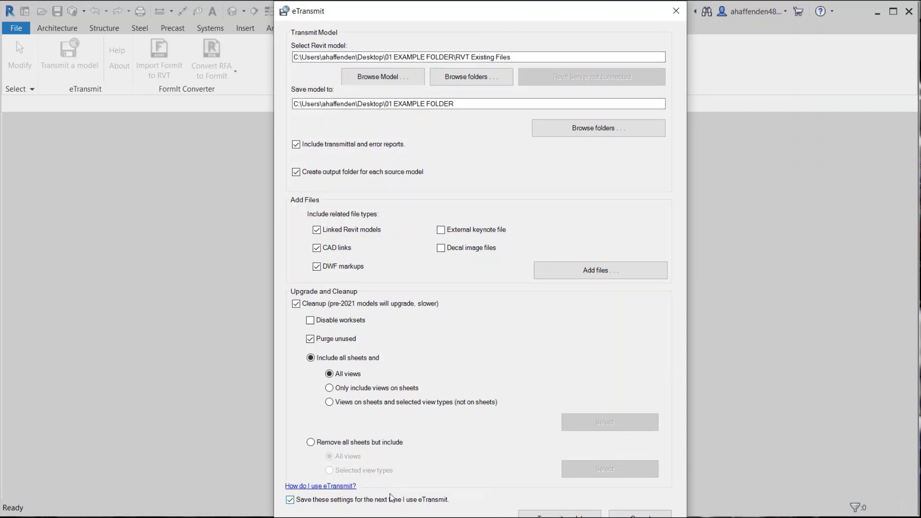
left_click_drag(413, 12, 379, 5)
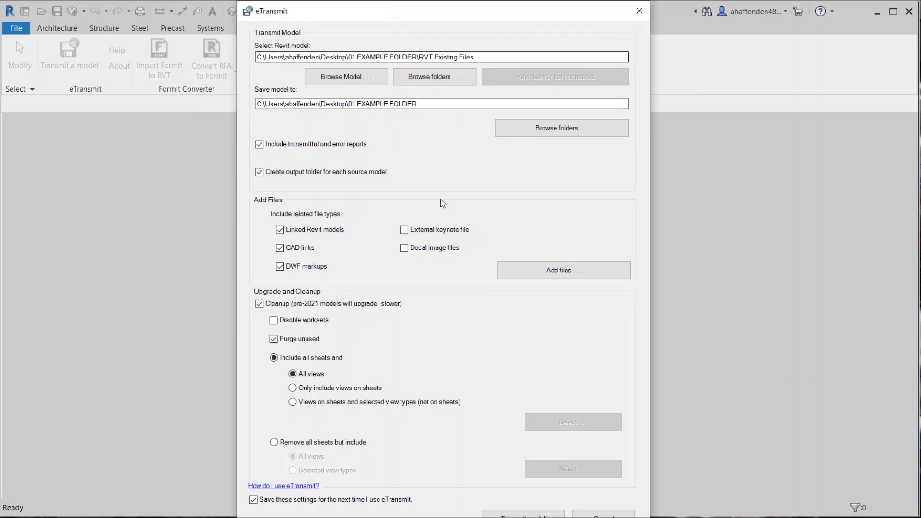
left_click(507, 515)
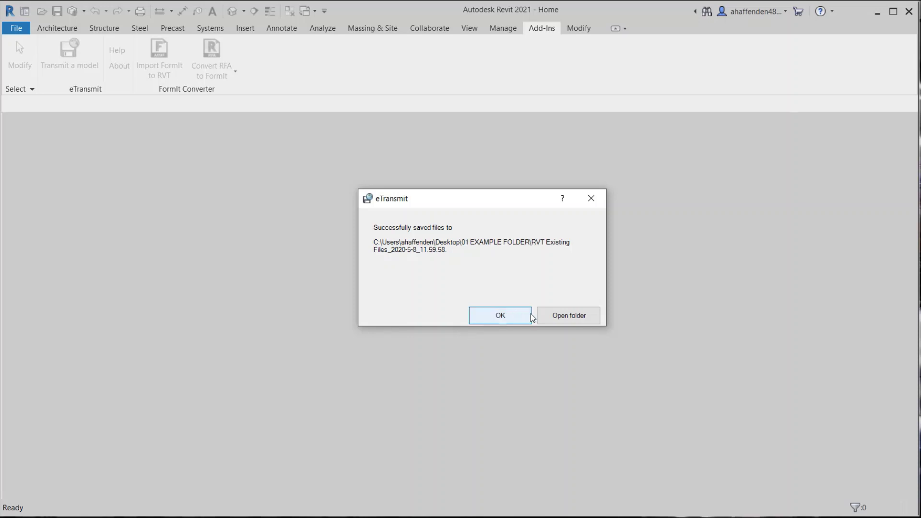
Step: Open the transmittal's output folder and compare it with the original RVT Existing Files folder in 01 EXAMPLE FOLDER
left_click(562, 317)
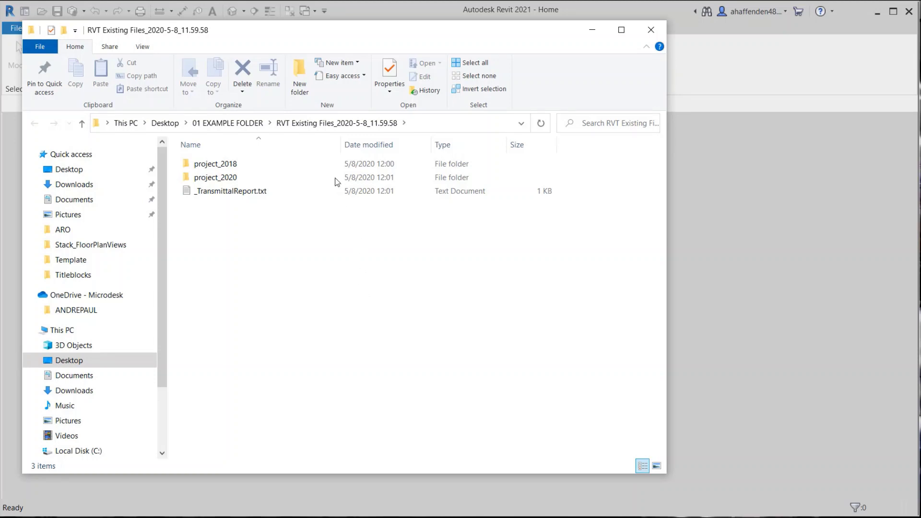
left_click(256, 123)
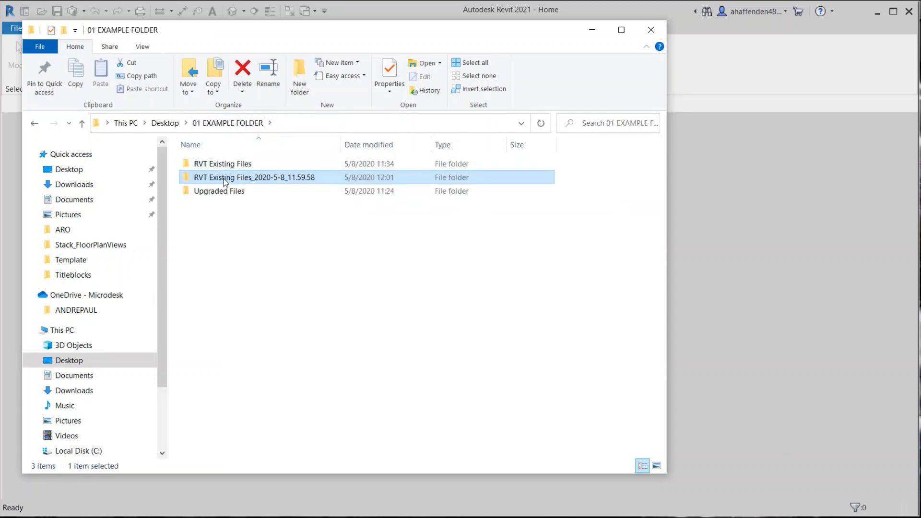
mouse_move(236, 181)
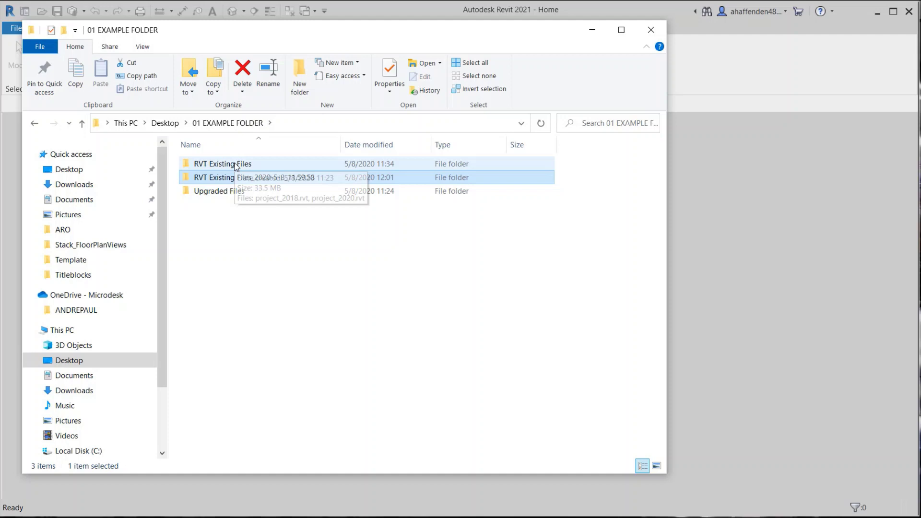
mouse_move(270, 180)
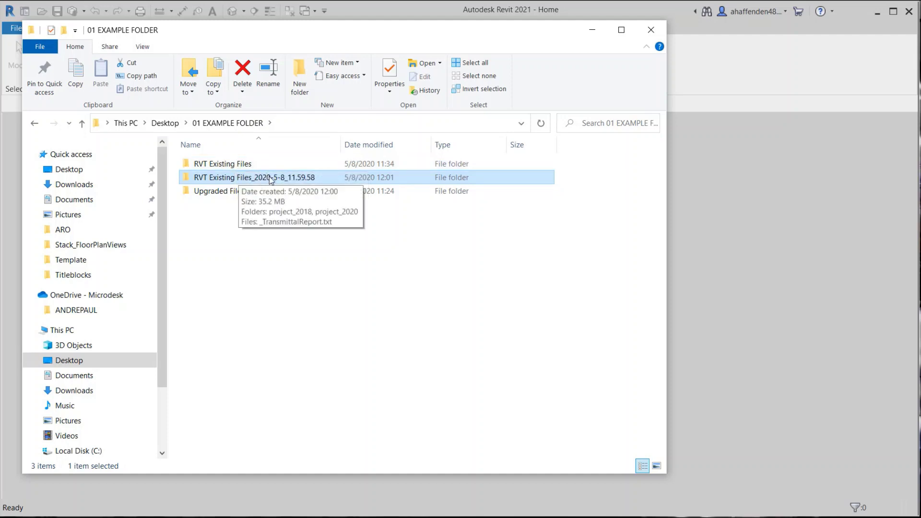
Step: Check the project_2018 and project_2020 subfolders of the transmitted output, and dismiss the eTransmit completion message
double_click(244, 180)
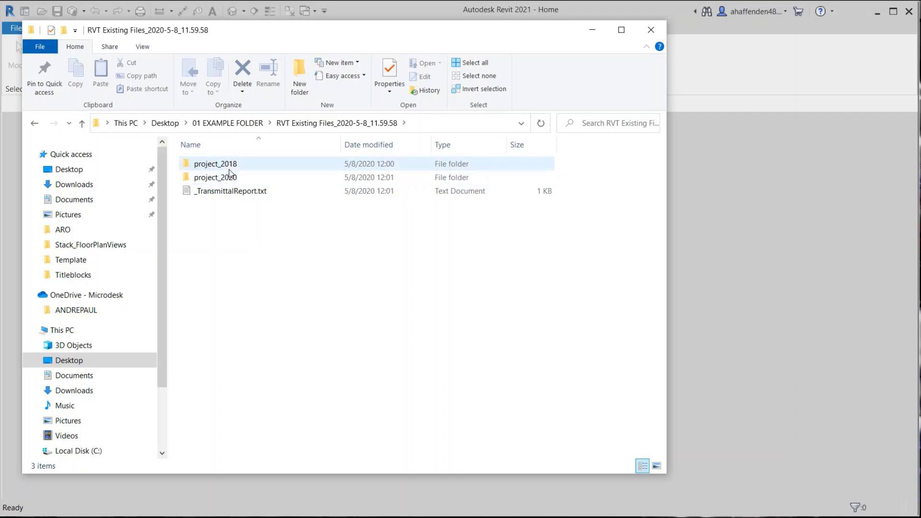
double_click(236, 167)
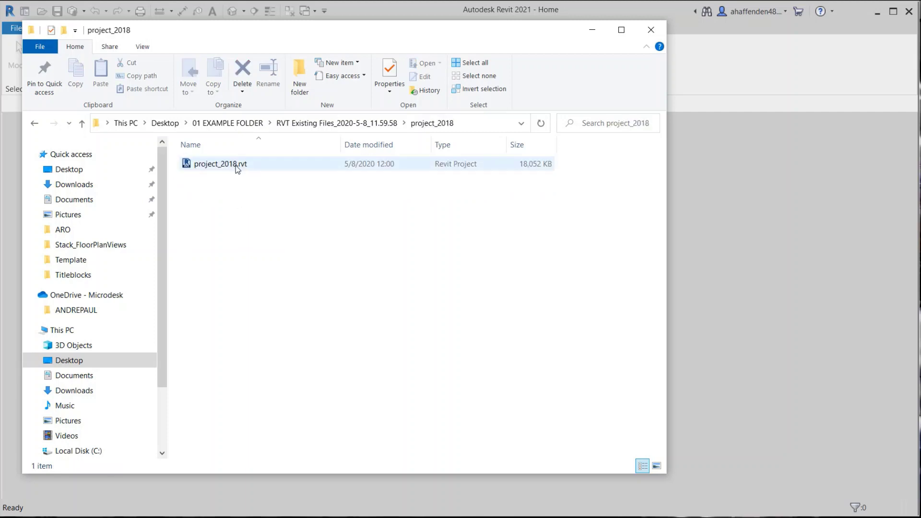
left_click(340, 123)
double_click(238, 181)
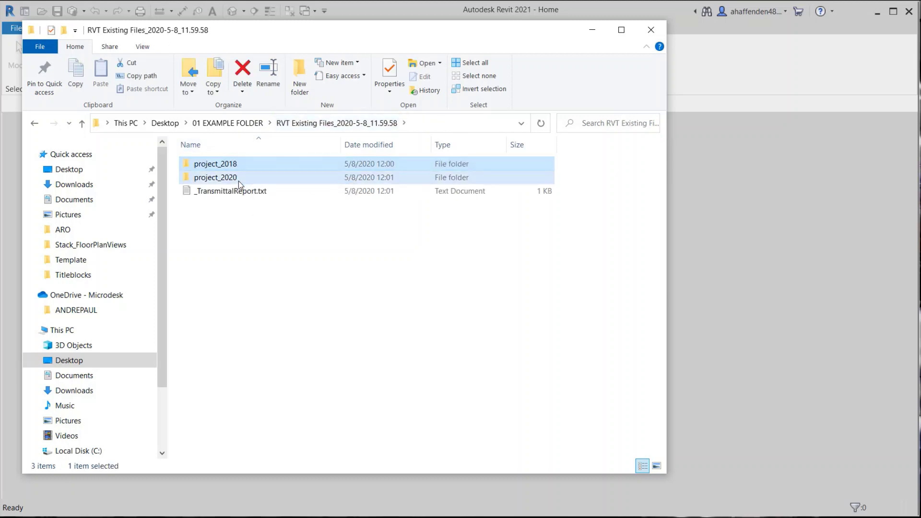
left_click(384, 124)
left_click(693, 270)
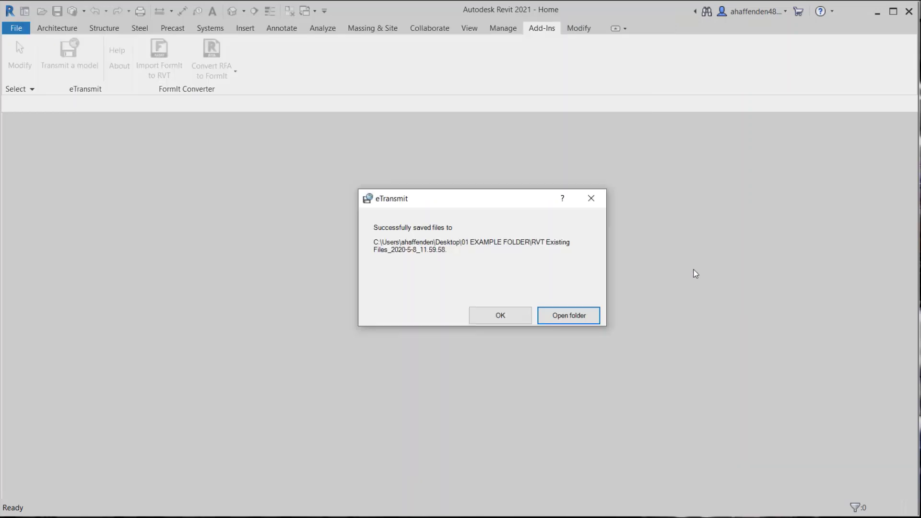
left_click(515, 319)
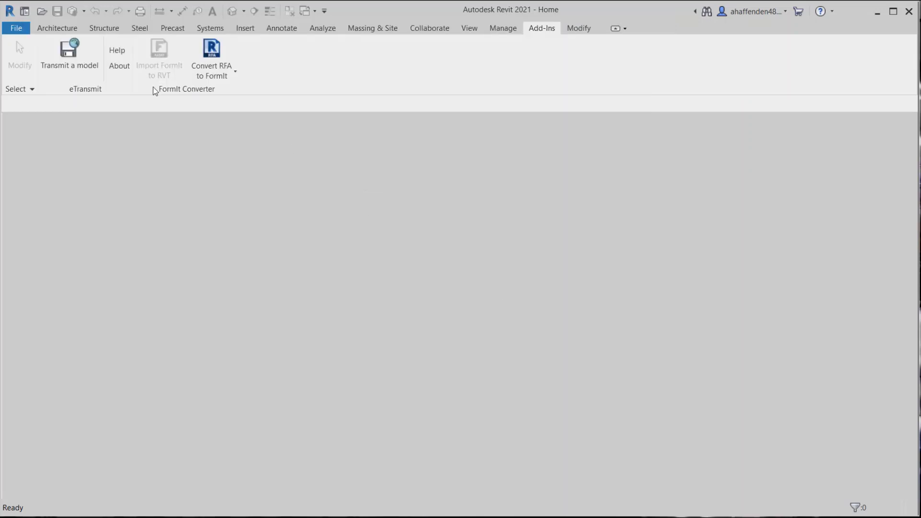
Step: Open the upgraded project_2018.rvt from the project_2018 subfolder of the transmitted output in 01 EXAMPLE FOLDER
left_click(42, 11)
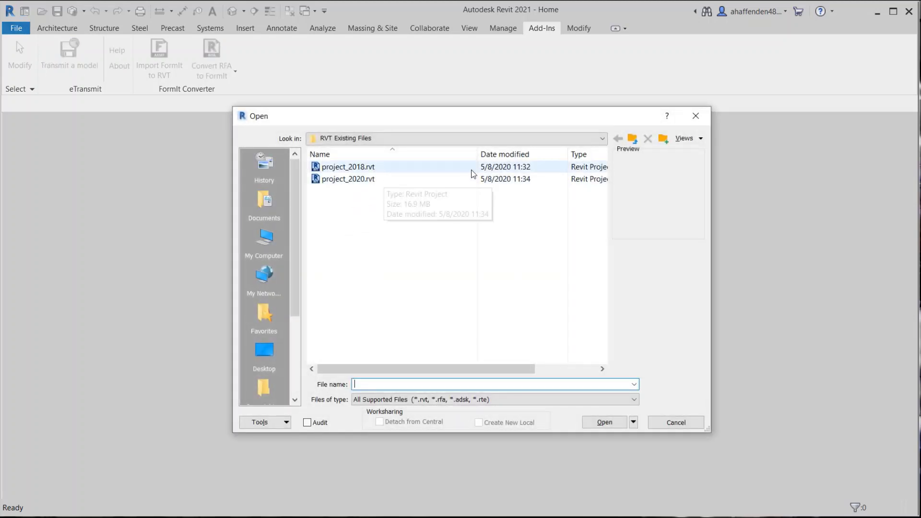
left_click(514, 140)
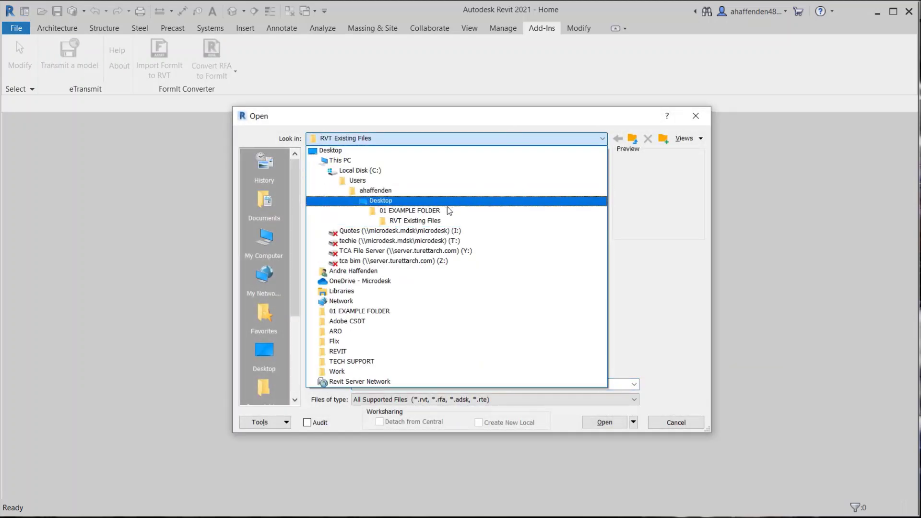
left_click(442, 210)
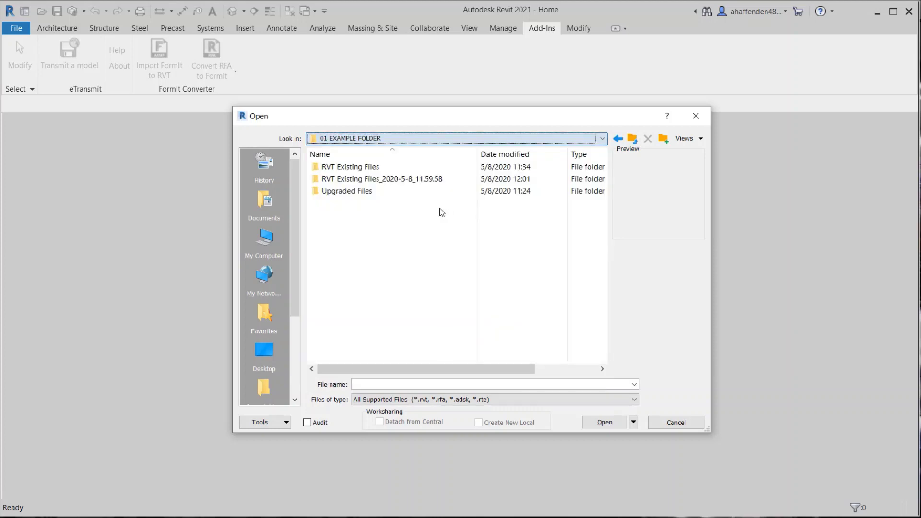
left_click(366, 180)
double_click(366, 180)
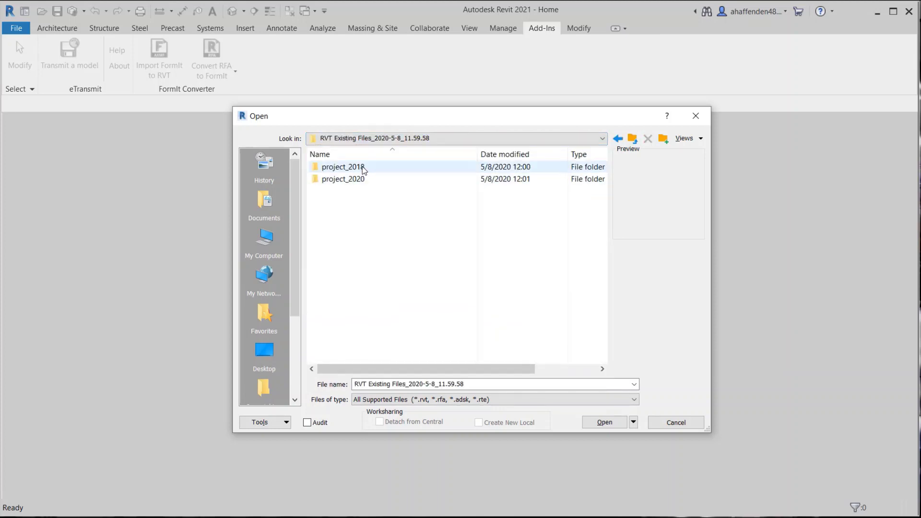
double_click(363, 167)
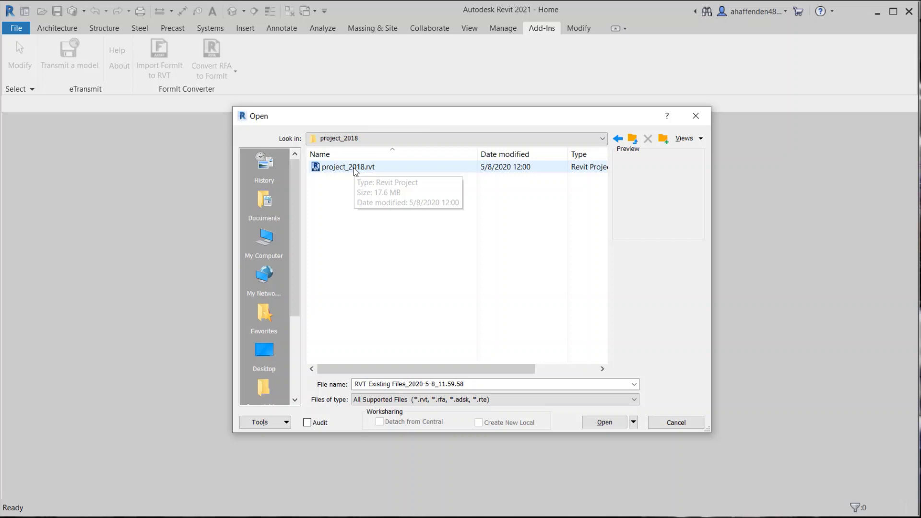
left_click(355, 168)
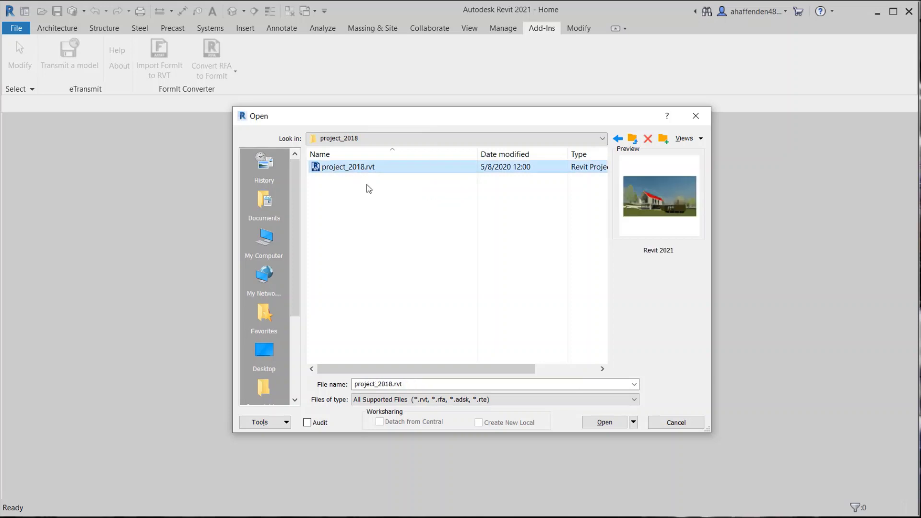
left_click(605, 422)
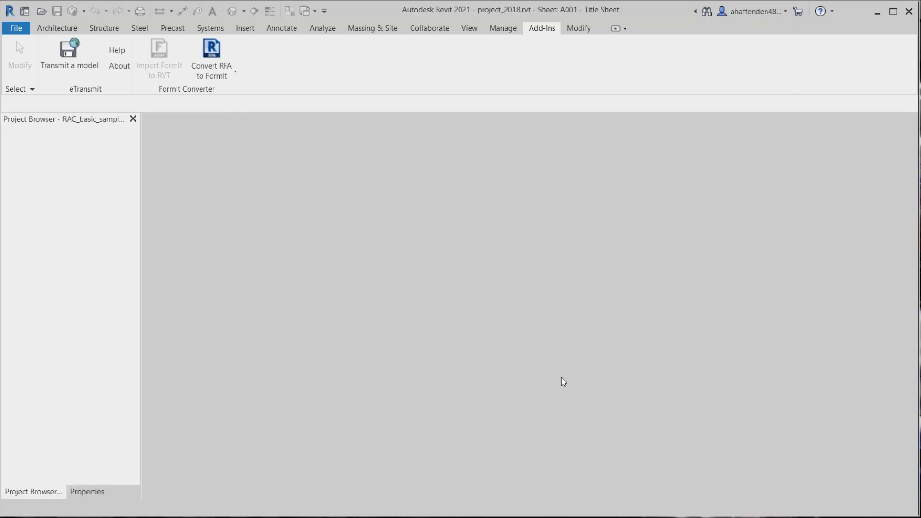